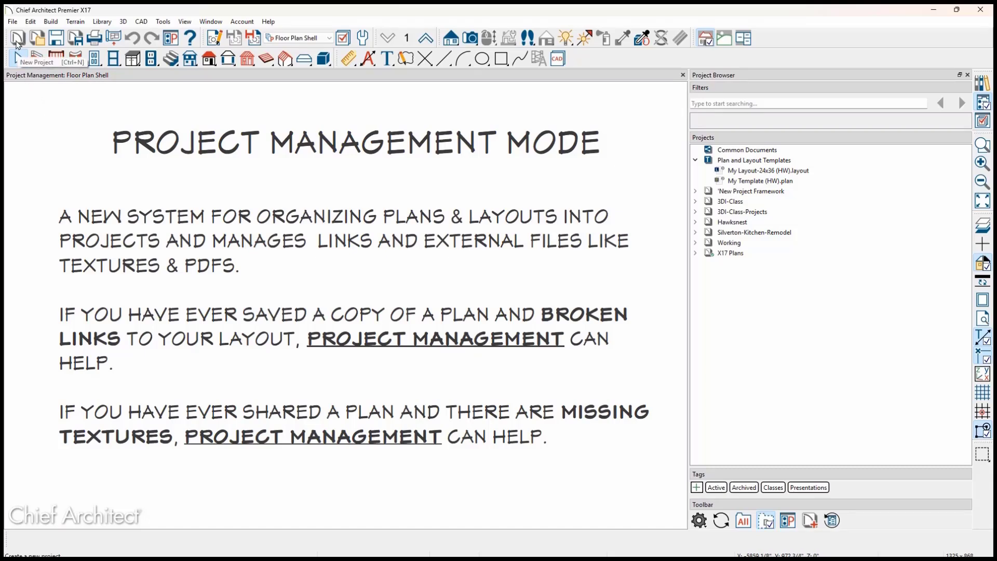
Create a new project named Hawksnest Bath from the template, with matching plan and layout names.
{"action": "left_click", "coordinate": [17, 38]}
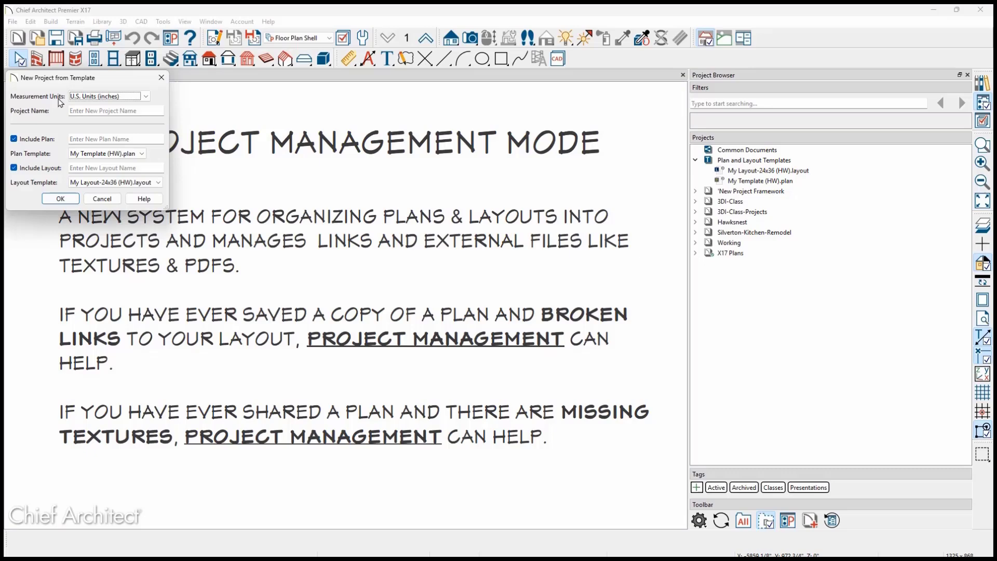
{"action": "left_click", "coordinate": [73, 109]}
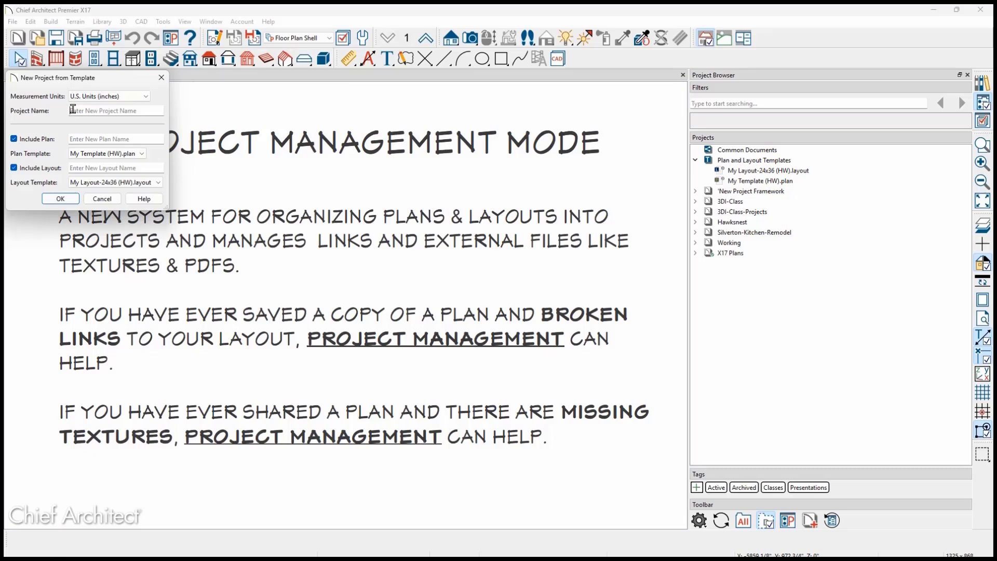
{"action": "type", "text": "Hawksnest Bath"}
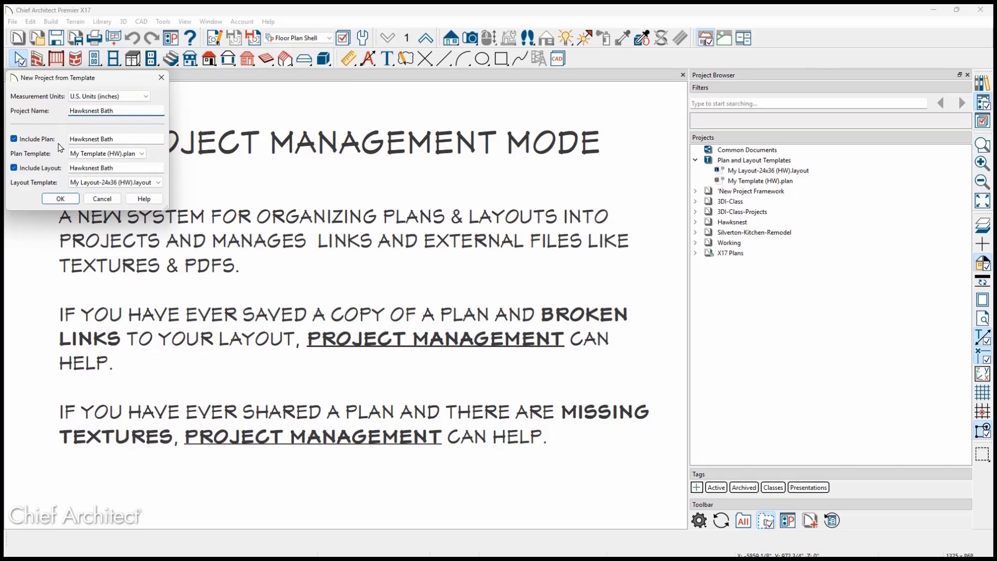
{"action": "left_click", "coordinate": [61, 198]}
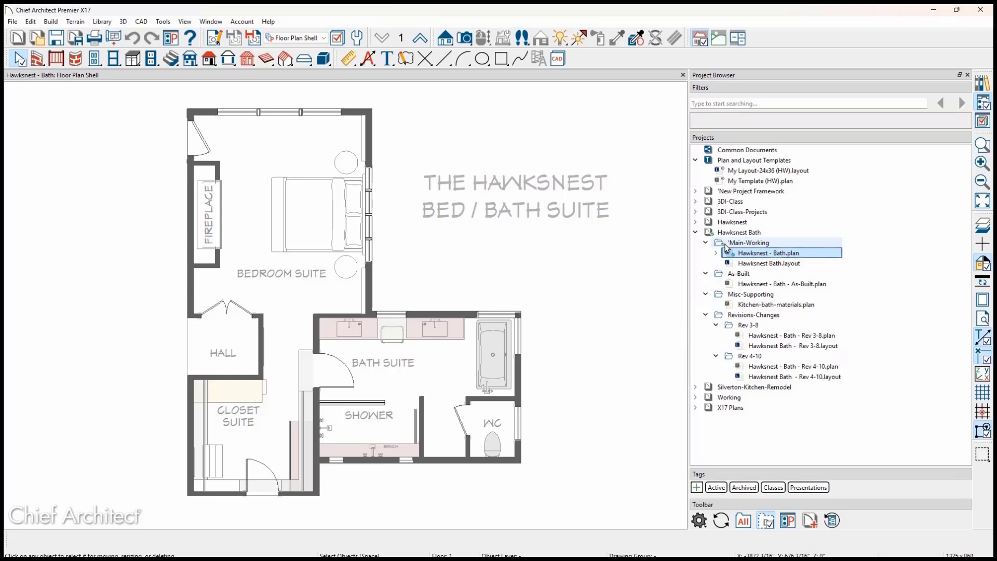
Export the Hawksnest Bath project with all files, then expand New Project Framework's folders.
{"action": "right_click", "coordinate": [752, 237]}
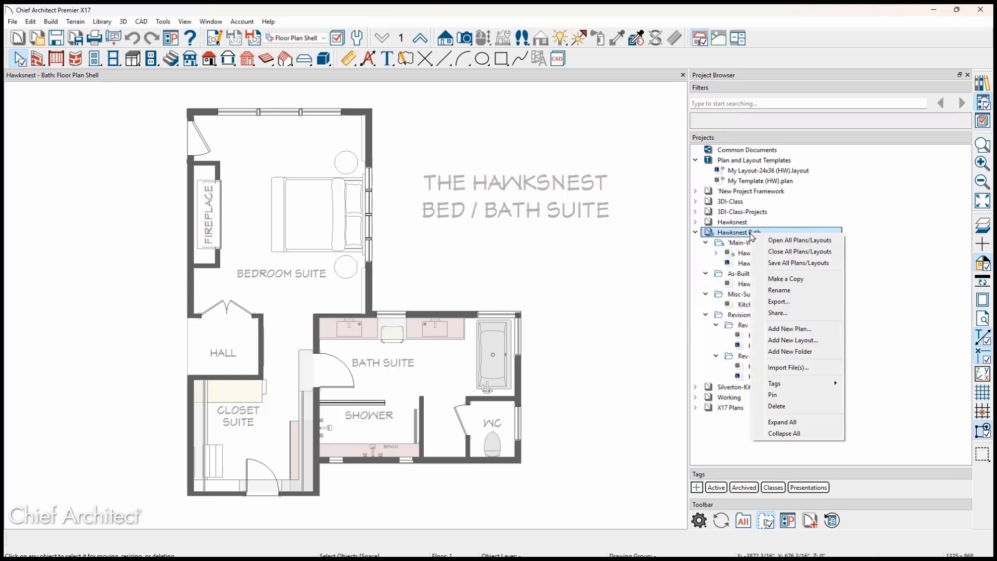
{"action": "left_click", "coordinate": [803, 302]}
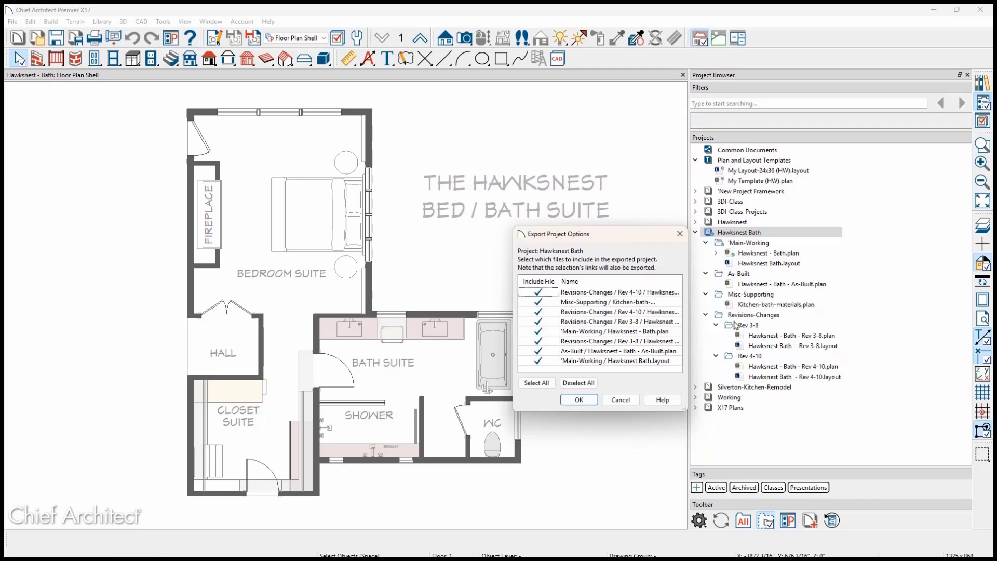
{"action": "left_click", "coordinate": [579, 400]}
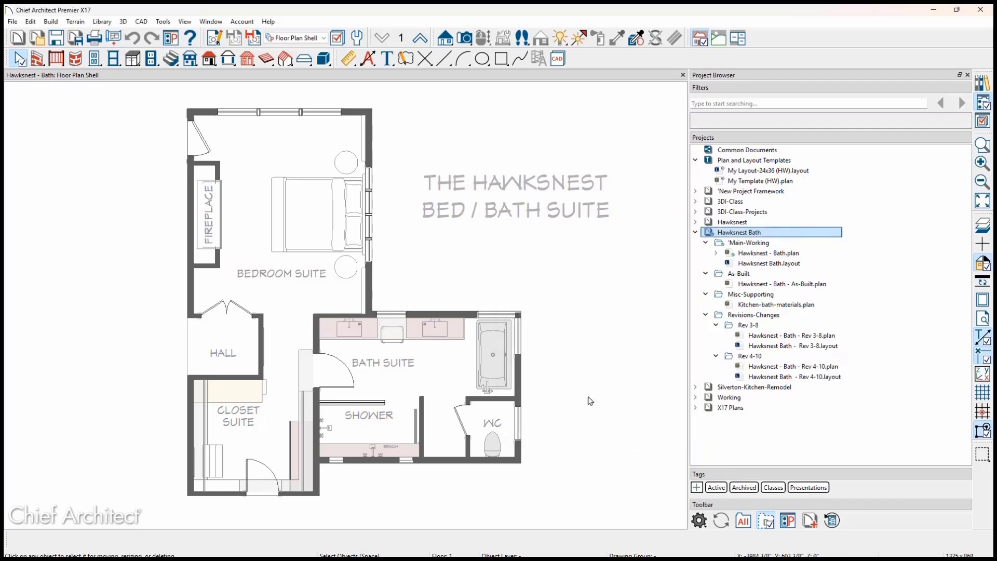
{"action": "left_click", "coordinate": [695, 191]}
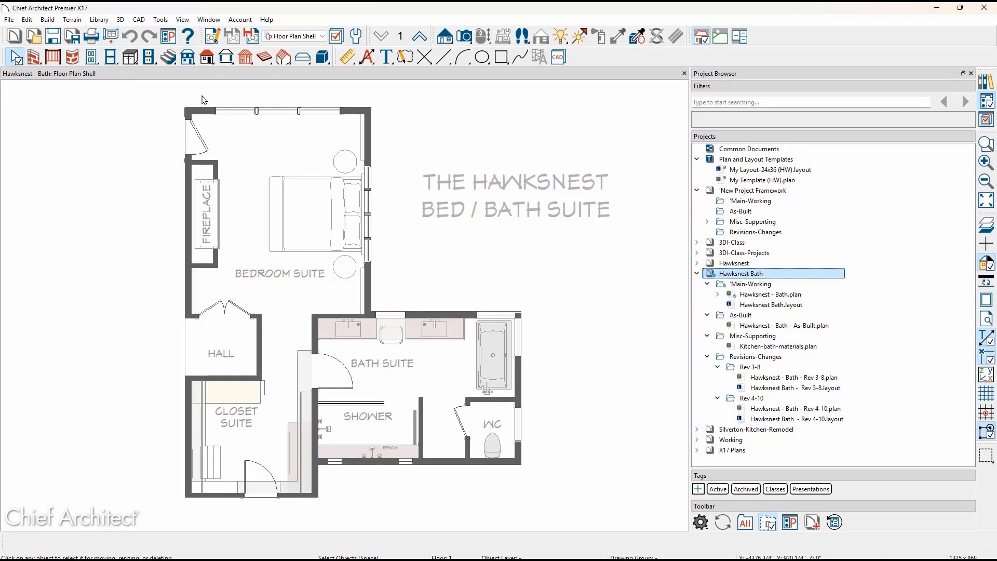
Open and close Preferences, then filter the Project Browser by the search term 'as-built'.
{"action": "left_click", "coordinate": [168, 37]}
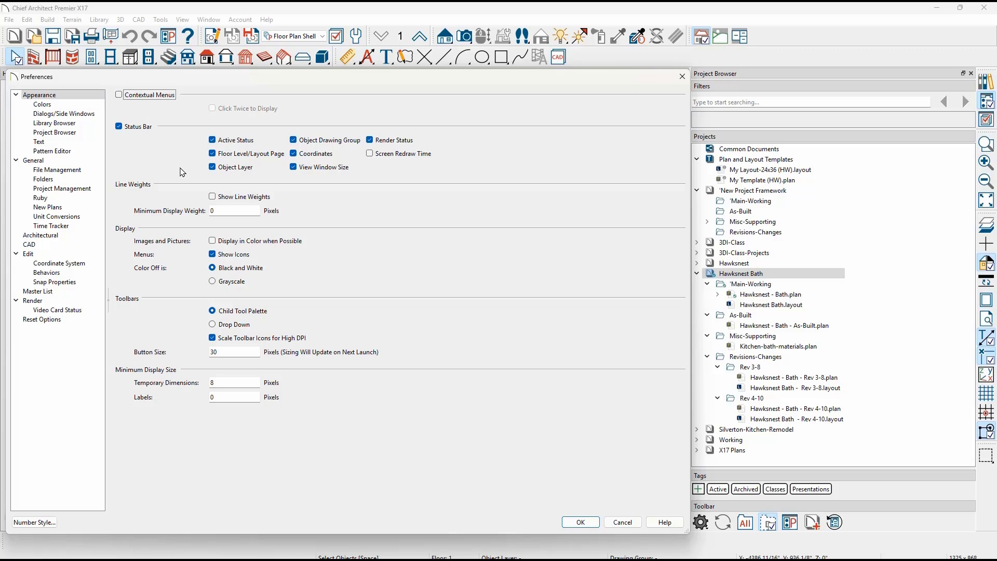
{"action": "key", "text": "Escape"}
{"action": "left_click", "coordinate": [764, 102]}
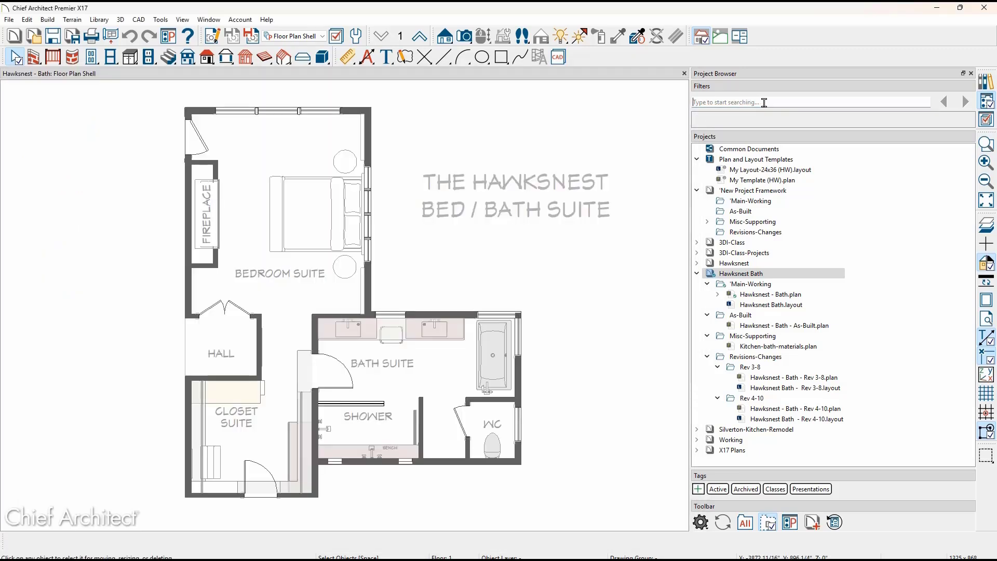
{"action": "type", "text": "as-bui"}
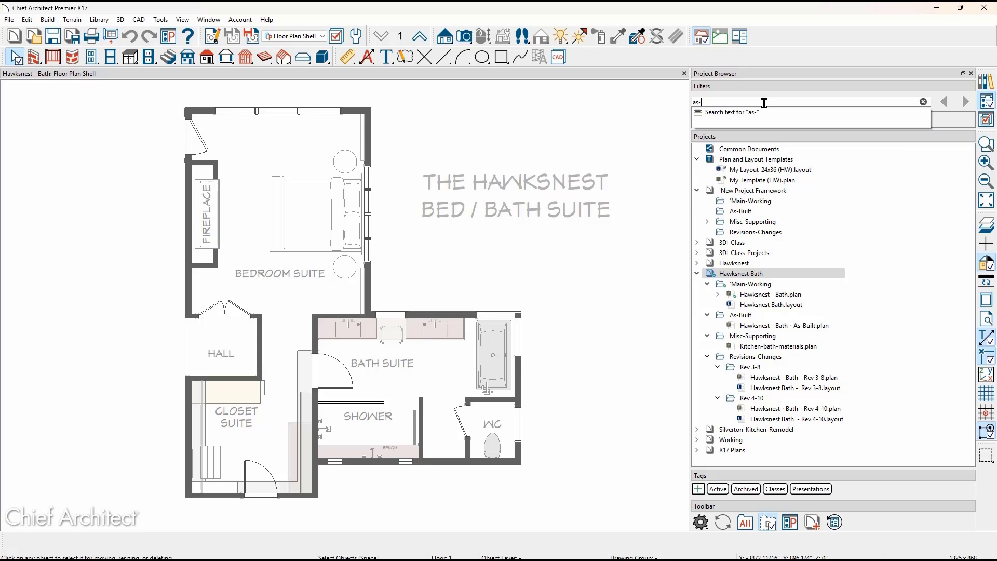
{"action": "type", "text": "lt"}
{"action": "key", "text": "Return"}
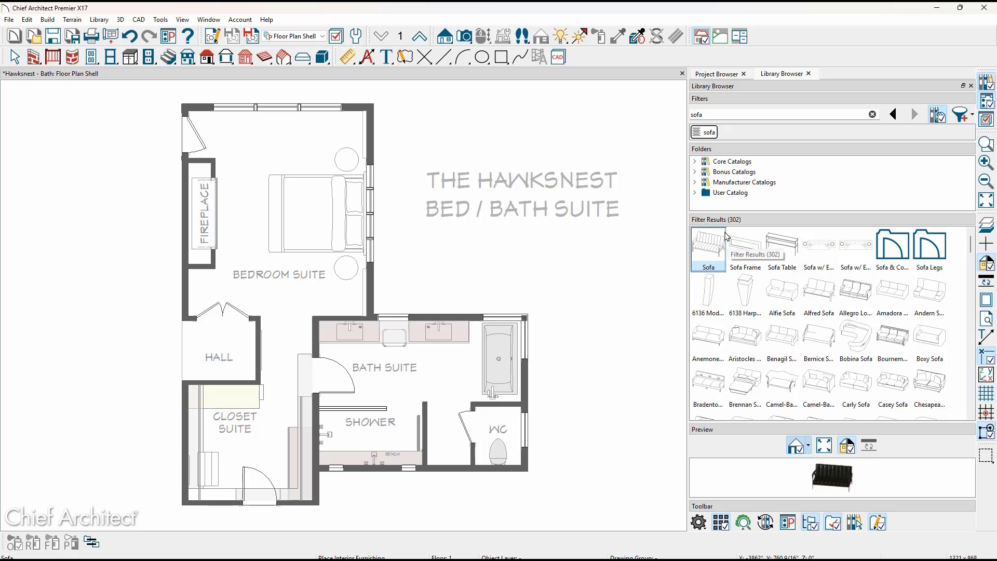
Display the sofa library results as a detailed list with Name and Type columns.
{"action": "right_click", "coordinate": [726, 236]}
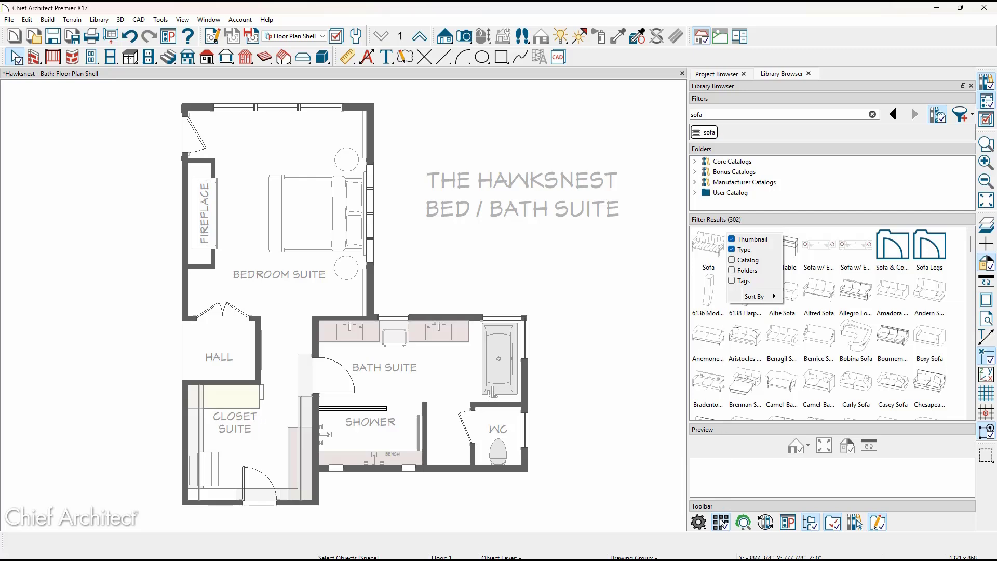
{"action": "left_click", "coordinate": [721, 524]}
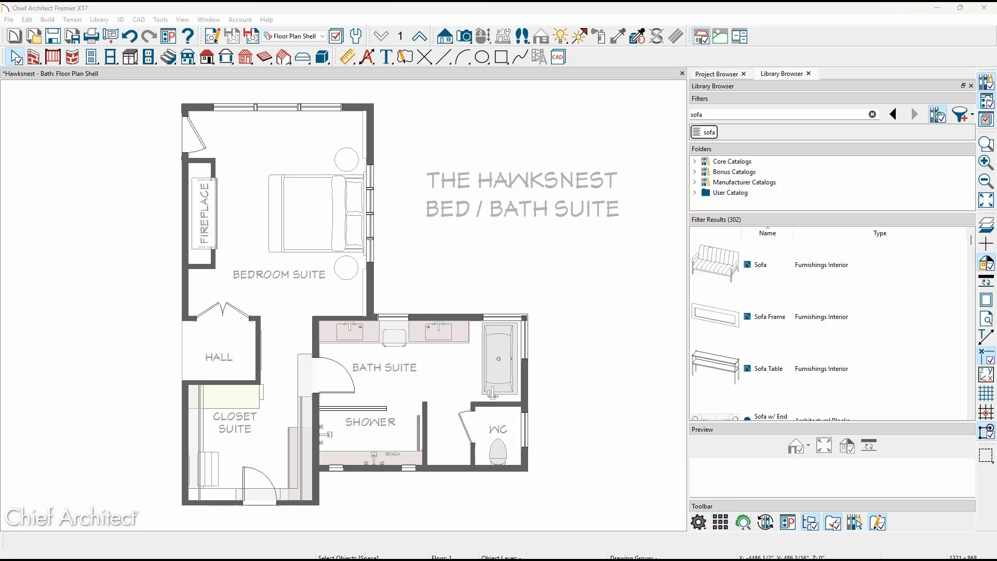
{"action": "left_click", "coordinate": [10, 20]}
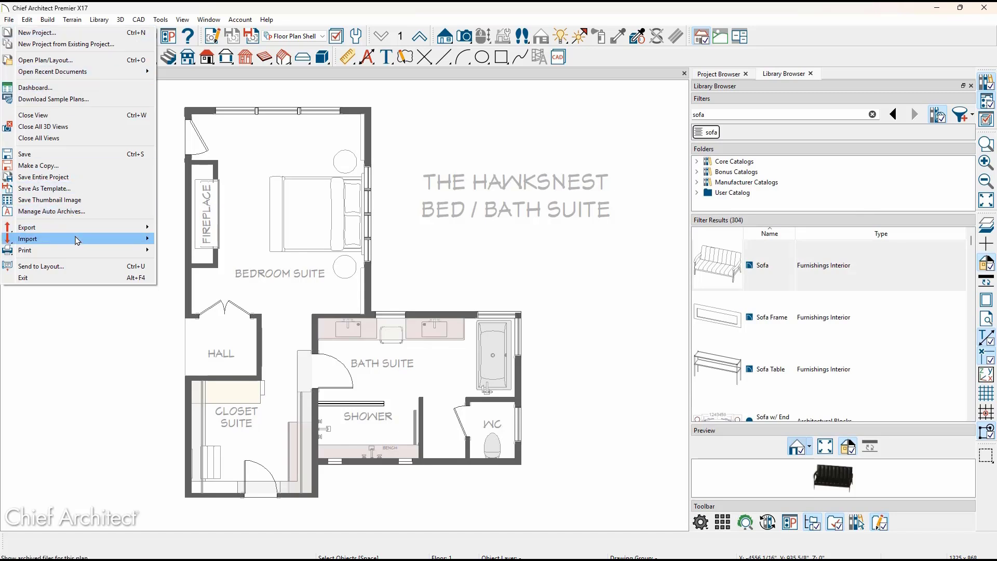
Import settings from Hawksnest.plan using Import Settings From Plan/Layout.
{"action": "mouse_move", "coordinate": [77, 240]}
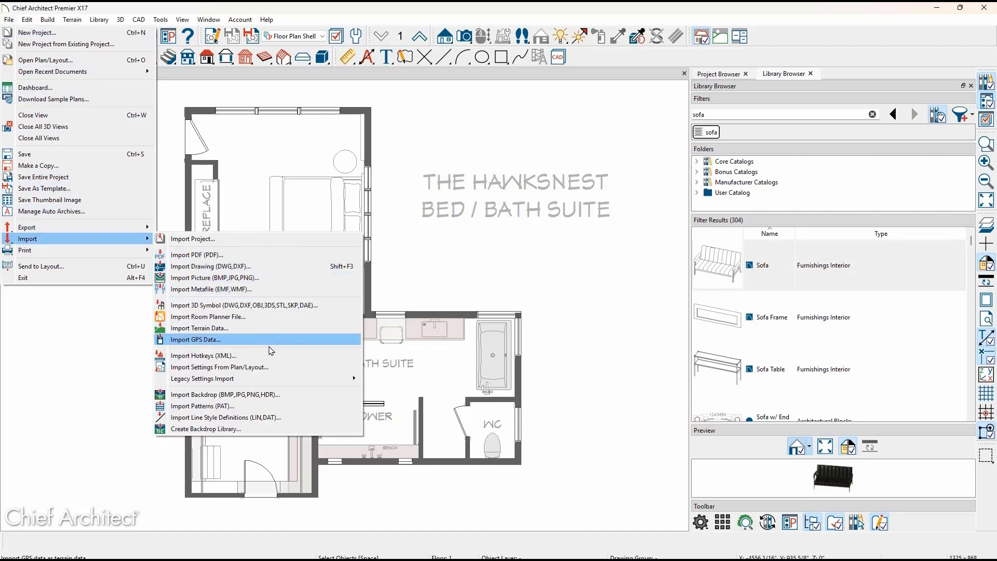
{"action": "left_click", "coordinate": [287, 367]}
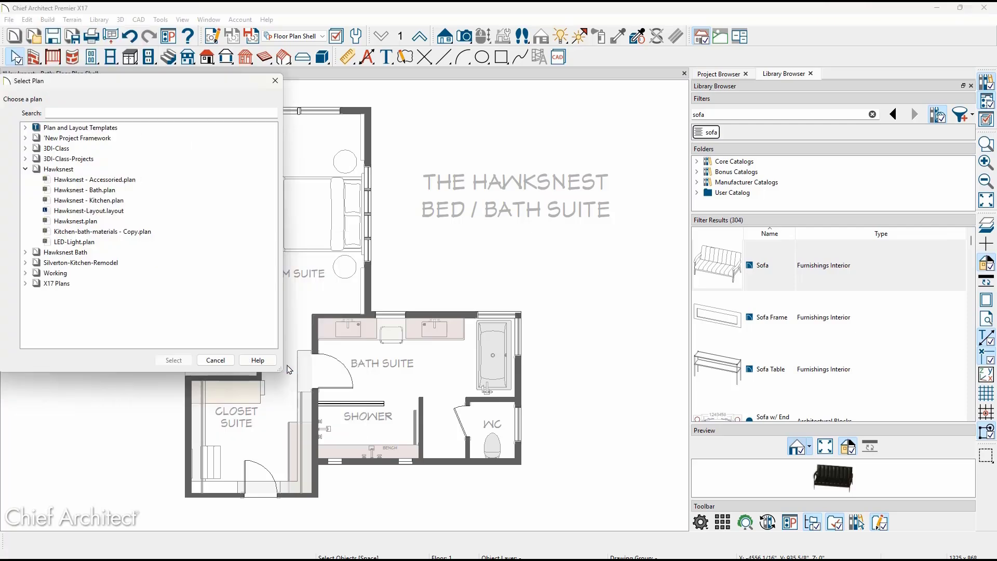
{"action": "left_click", "coordinate": [137, 222]}
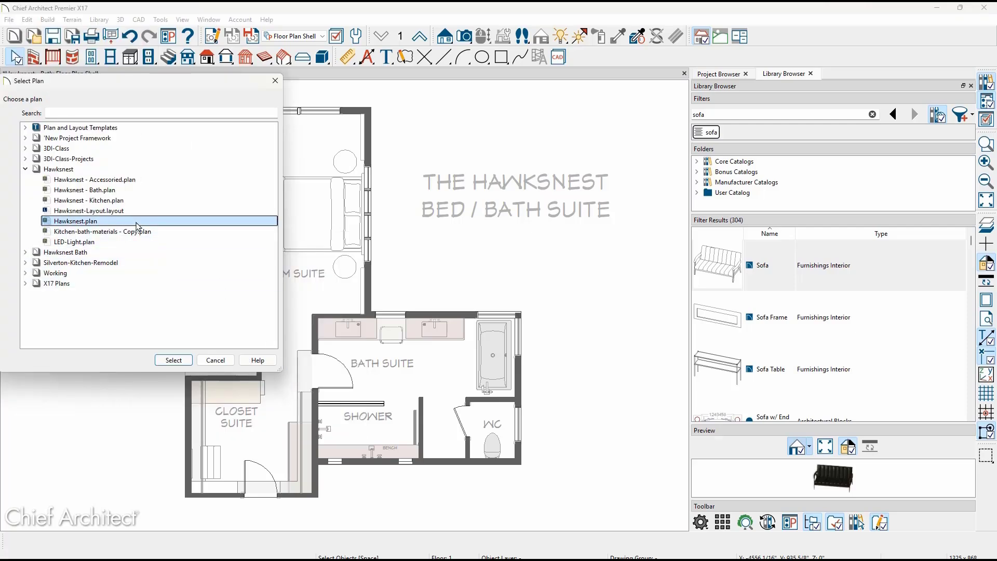
{"action": "double_click", "coordinate": [137, 225]}
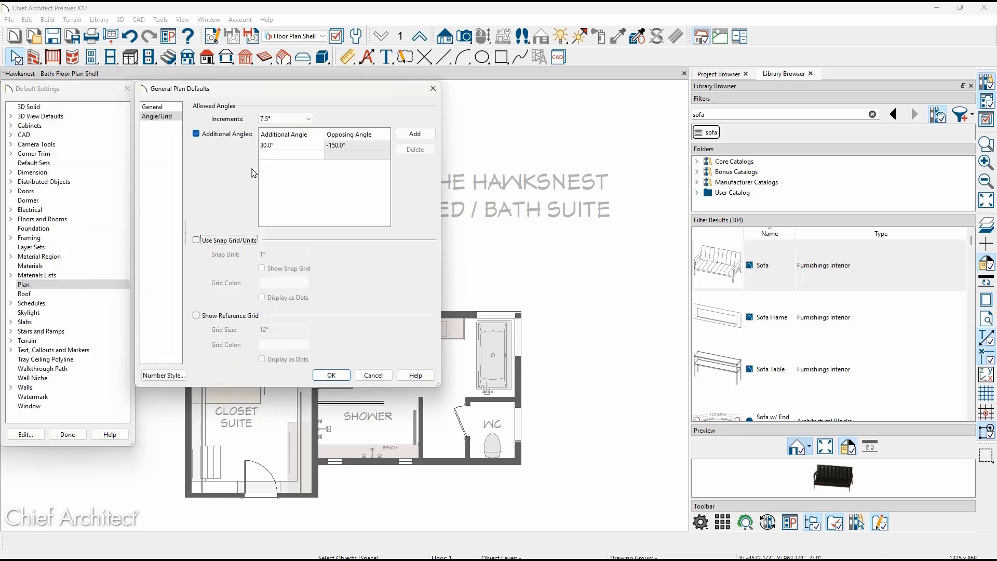
Add a -30° additional snap angle to the General Plan Defaults Angle/Grid settings.
{"action": "left_click", "coordinate": [308, 121]}
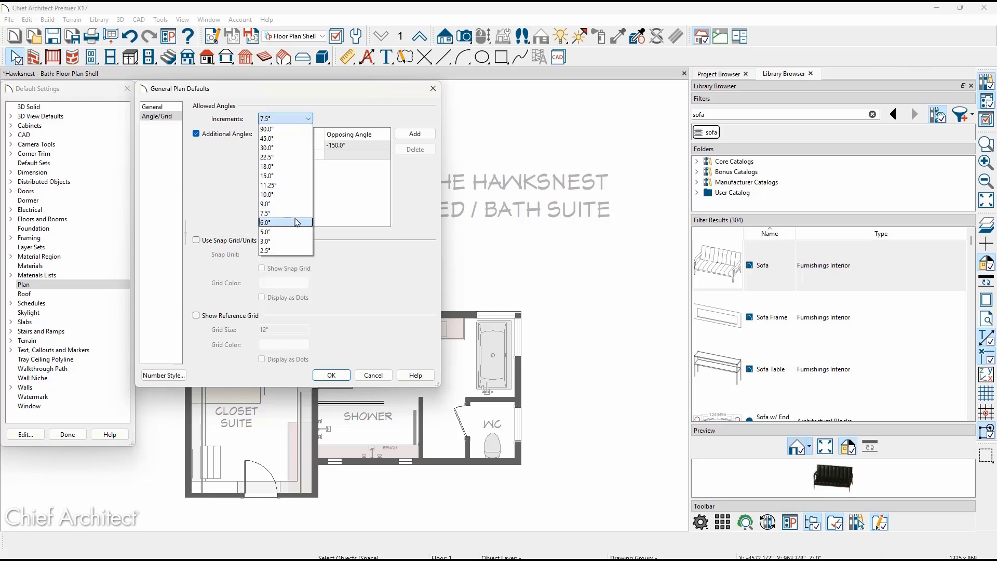
{"action": "left_click", "coordinate": [237, 179]}
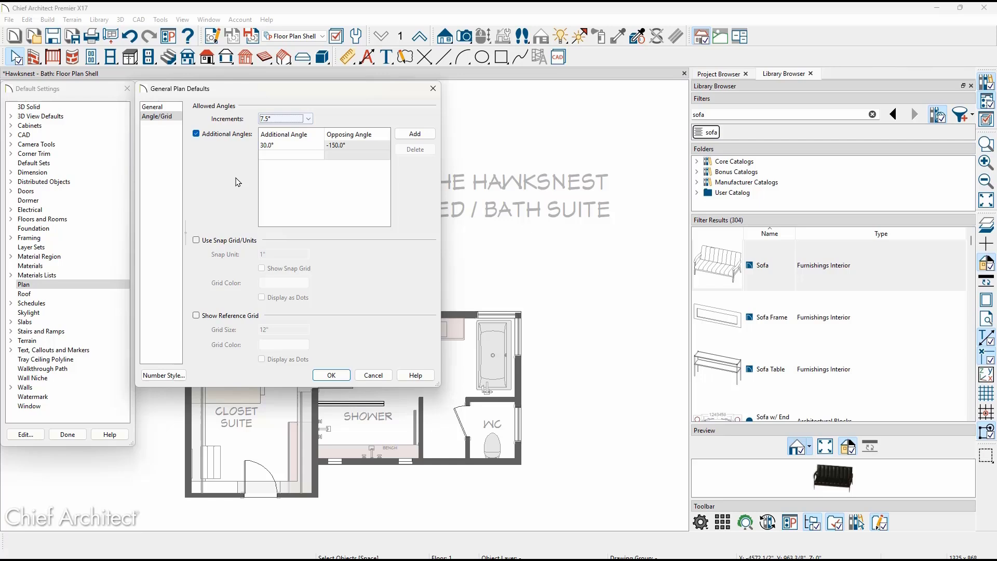
{"action": "left_click", "coordinate": [402, 136]}
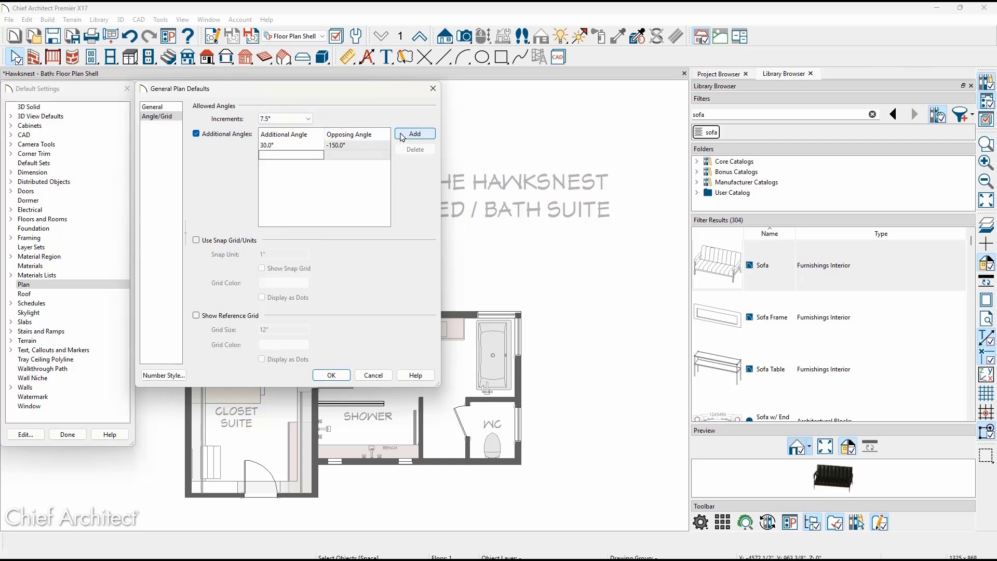
{"action": "type", "text": "-30"}
{"action": "key", "text": "Return"}
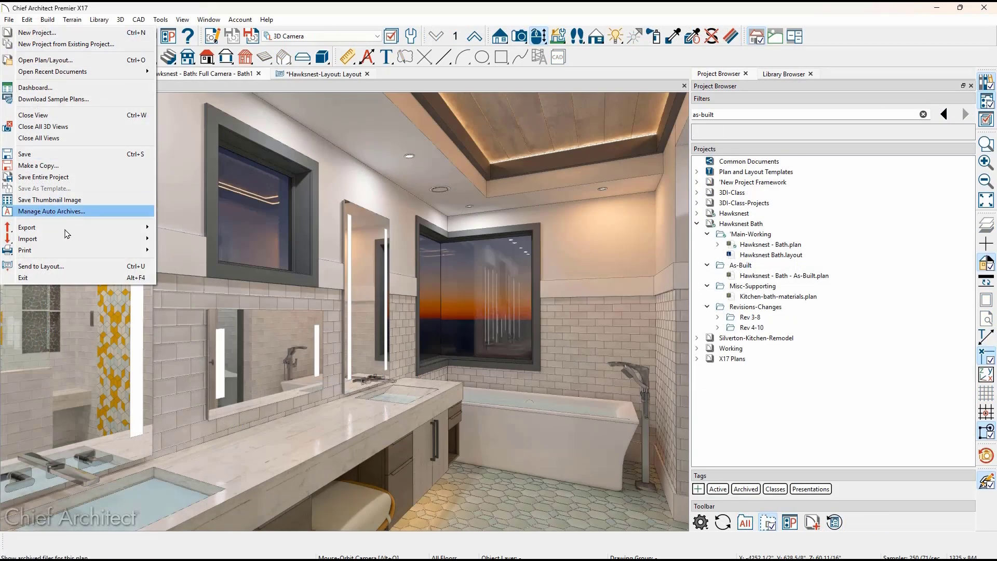
Send the current bathroom camera view to the layout as an image.
{"action": "left_click", "coordinate": [78, 266]}
{"action": "left_click", "coordinate": [80, 257]}
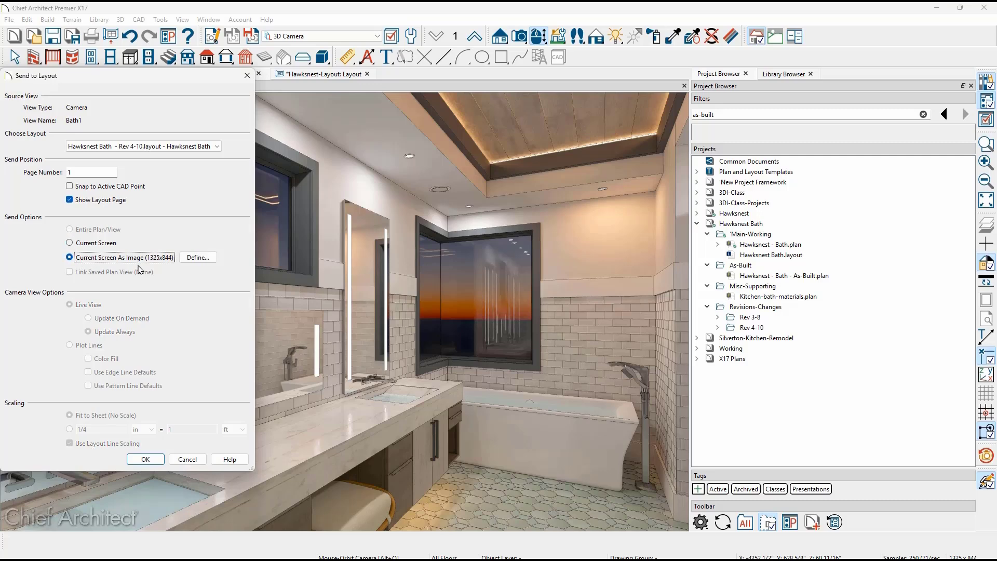
{"action": "left_click", "coordinate": [190, 258]}
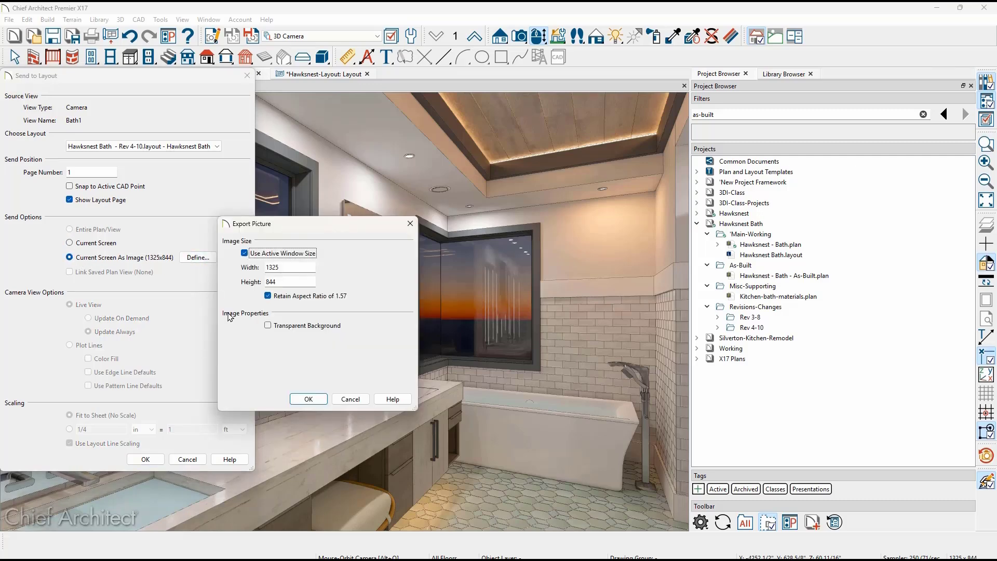
{"action": "left_click", "coordinate": [292, 400]}
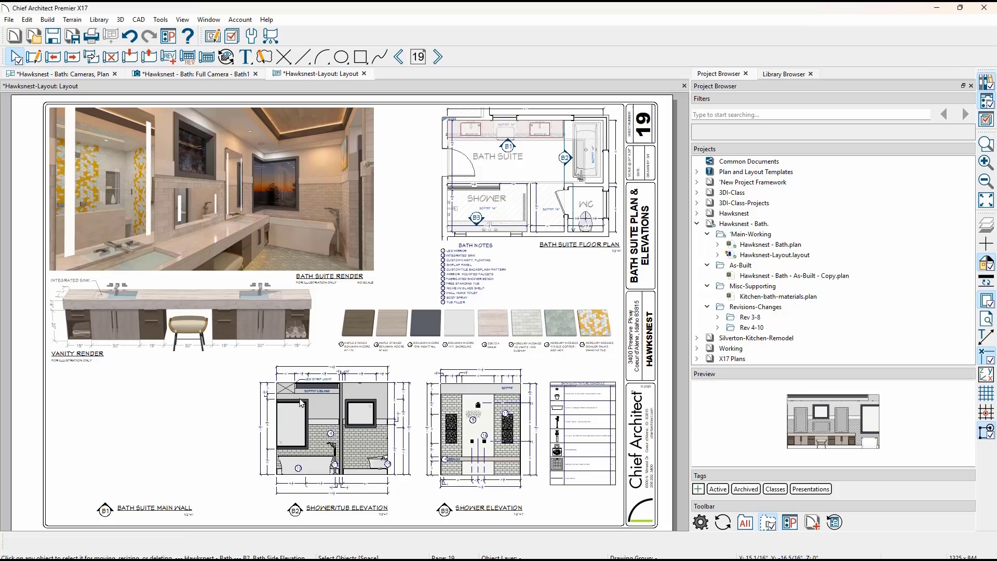
Drag the B1, Bath Main Wall cross section from Hawksnest - Bath.plan onto the layout sheet.
{"action": "left_click", "coordinate": [718, 244]}
{"action": "left_click", "coordinate": [728, 275]}
{"action": "left_click", "coordinate": [819, 286]}
{"action": "left_click_drag", "start_coordinate": [820, 289], "coordinate": [166, 432]}
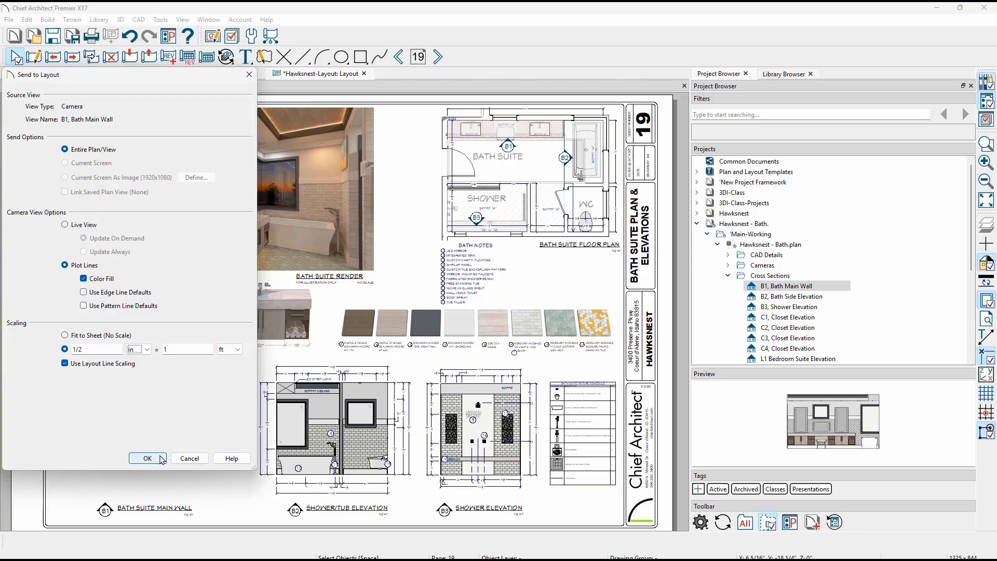